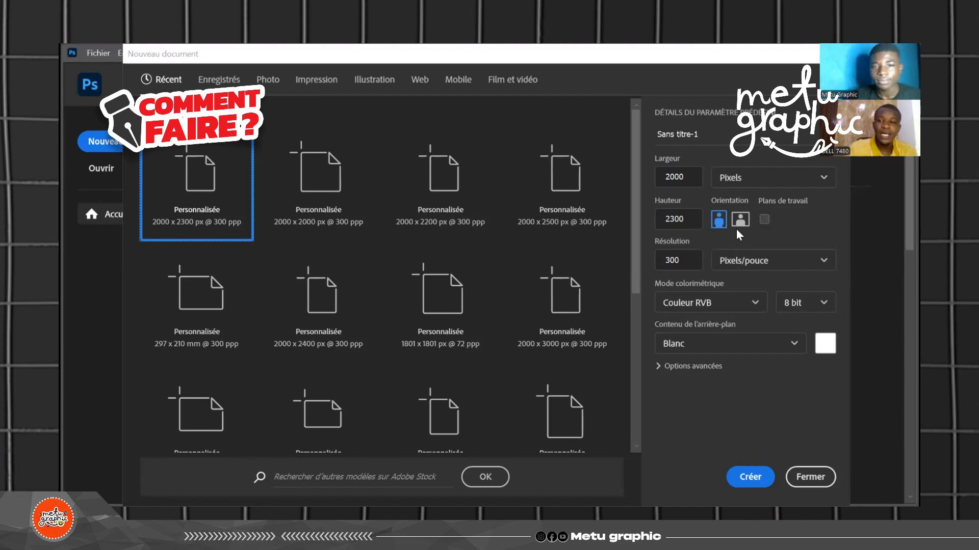
- Create a 2000 x 2300 px portrait document at 300 pixels per inch, in RGB with a white background
{"action": "left_click", "coordinate": [764, 479]}
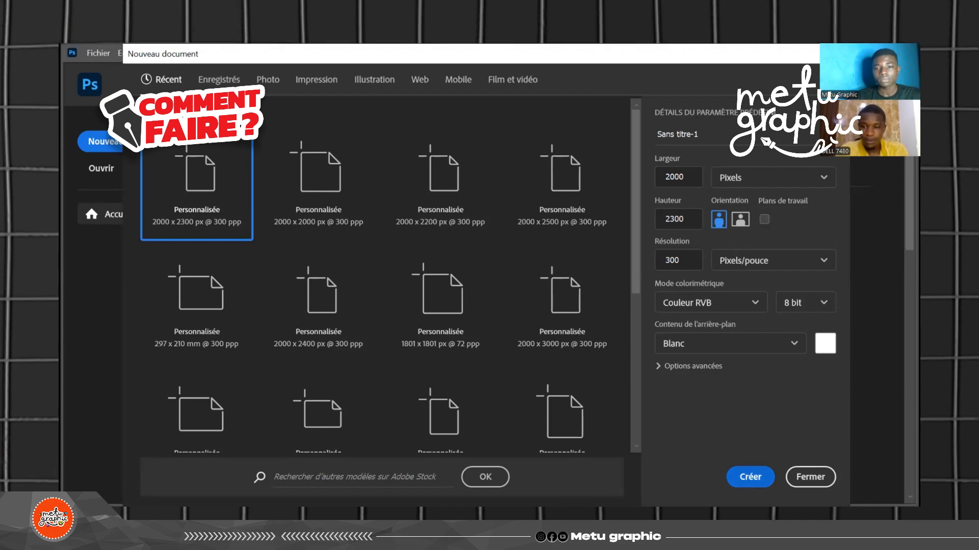
{"action": "key", "text": "Return"}
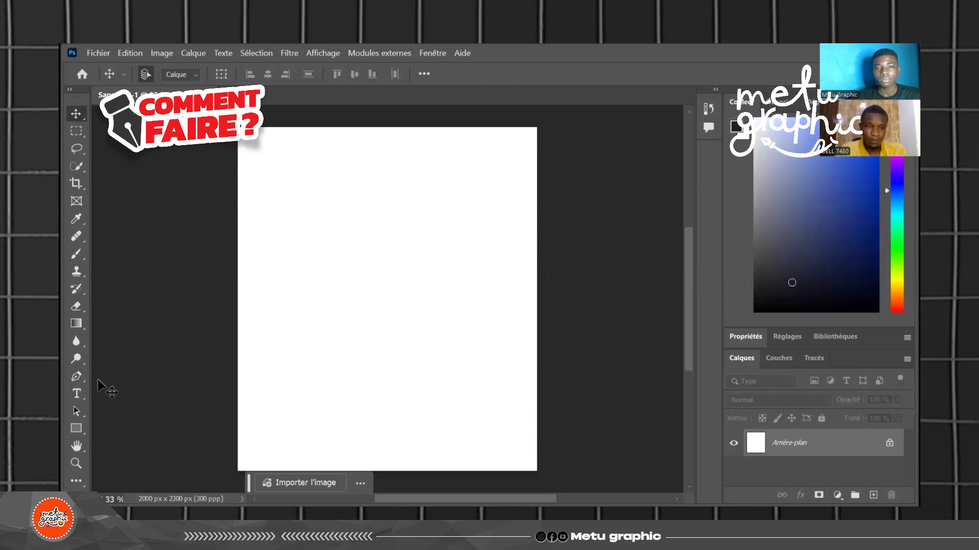
- Draw a rectangle about 1220 x 694 px in the upper half of the canvas and fill it with dark green
{"action": "left_click", "coordinate": [82, 427]}
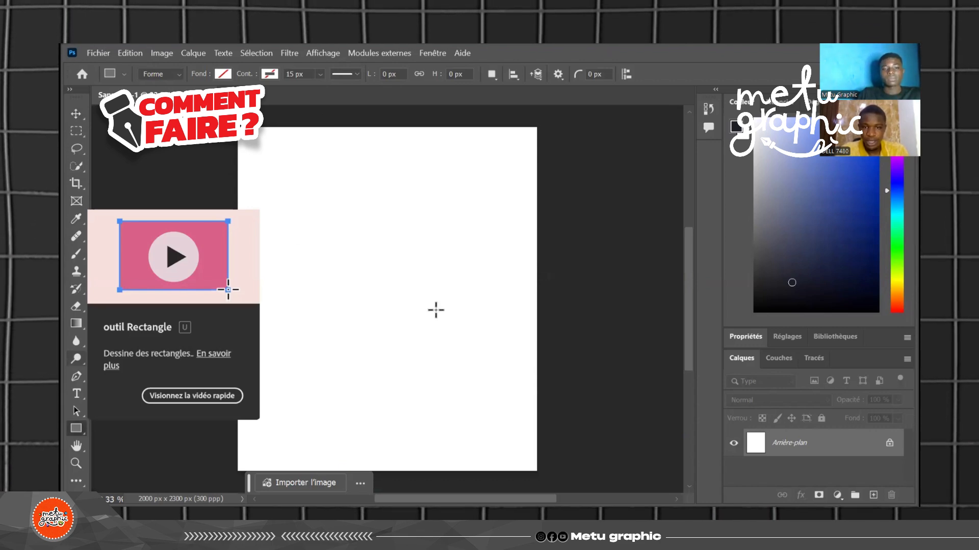
{"action": "left_click_drag", "start_coordinate": [464, 321], "coordinate": [281, 218]}
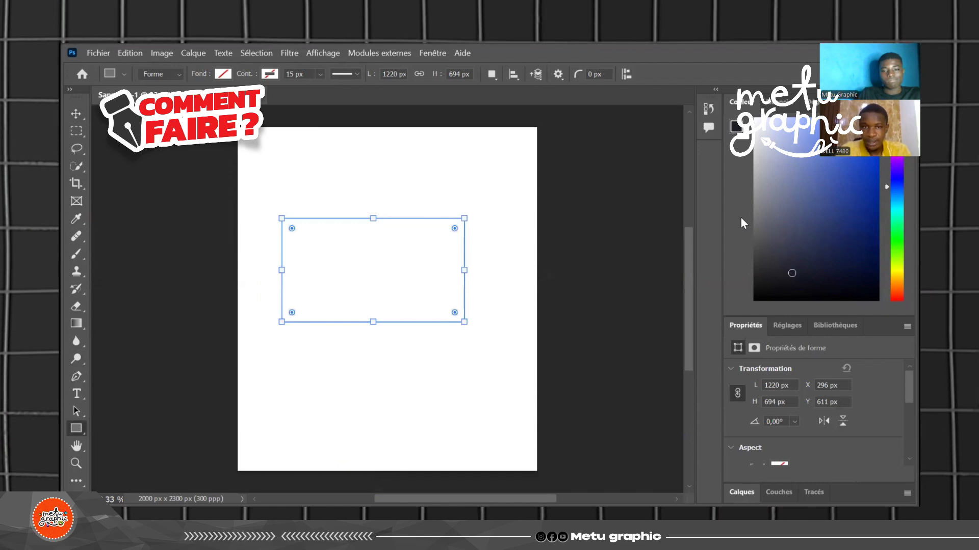
{"action": "left_click", "coordinate": [223, 74]}
{"action": "left_click", "coordinate": [161, 146]}
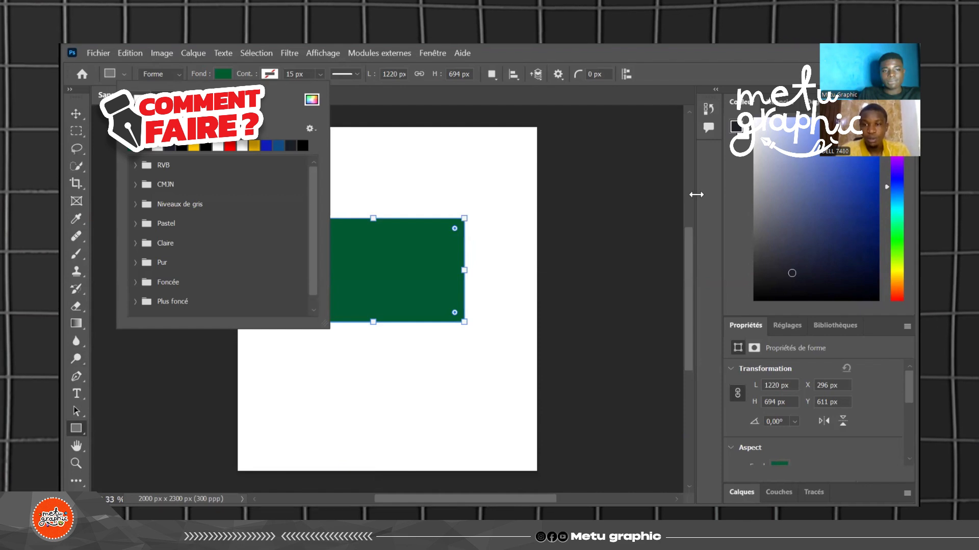
{"action": "left_click", "coordinate": [704, 237]}
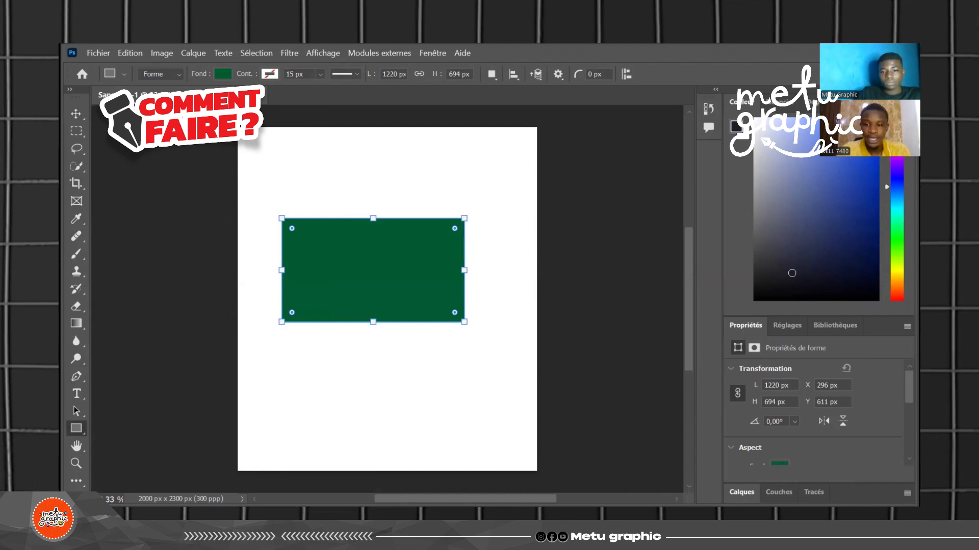
- Try a drop shadow (Ombre portée) layer style on the green rectangle, with a dark grey shadow colour of RGB 48, 49, 48
{"action": "left_click", "coordinate": [742, 493]}
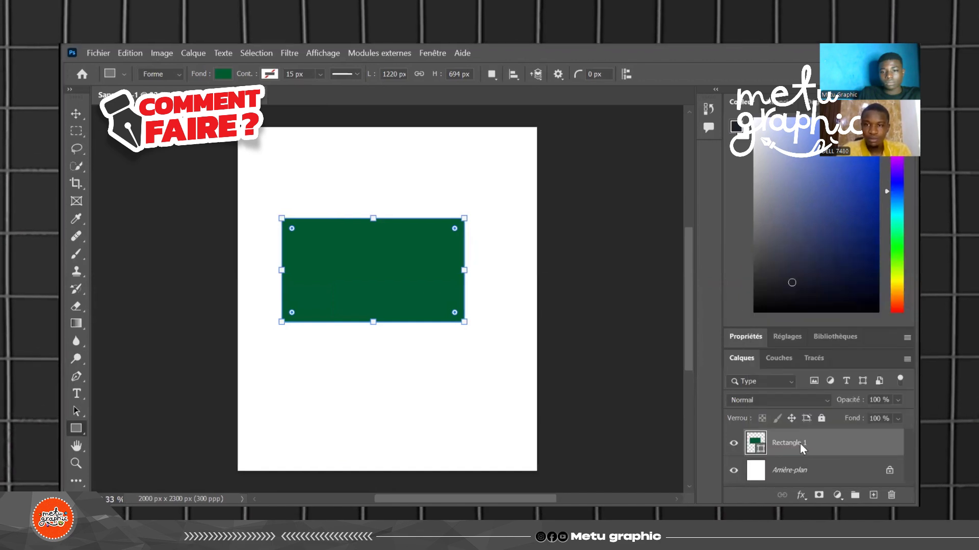
{"action": "right_click", "coordinate": [800, 444]}
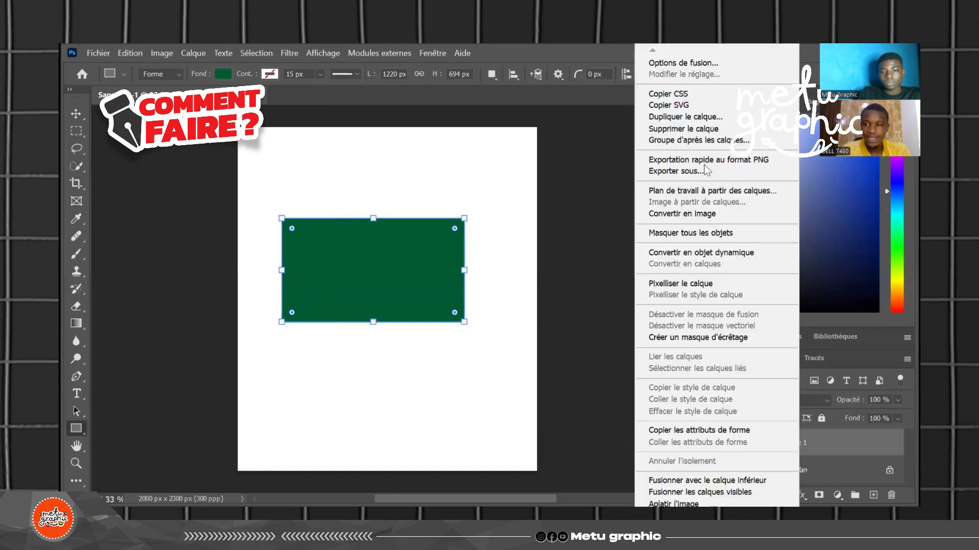
{"action": "left_click", "coordinate": [685, 66]}
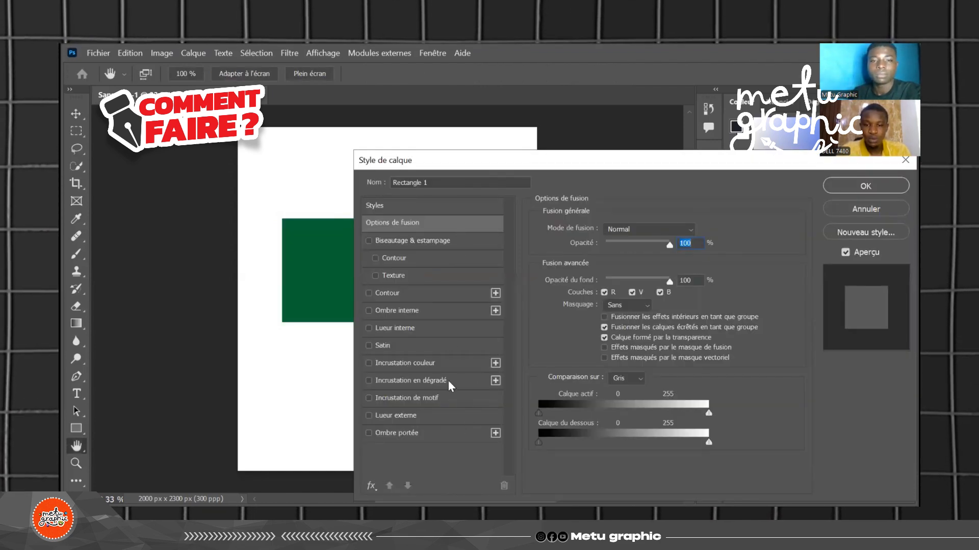
{"action": "left_click", "coordinate": [423, 437]}
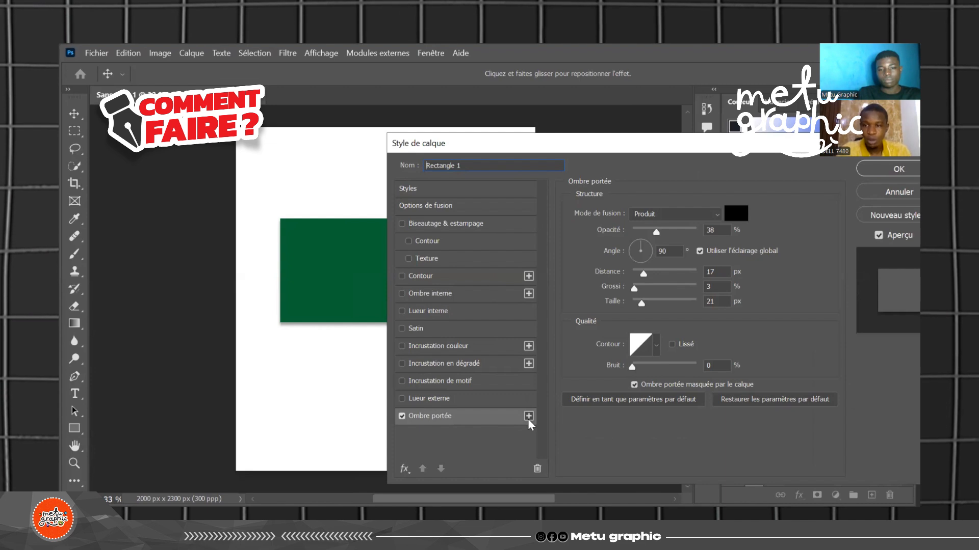
{"action": "left_click", "coordinate": [645, 215]}
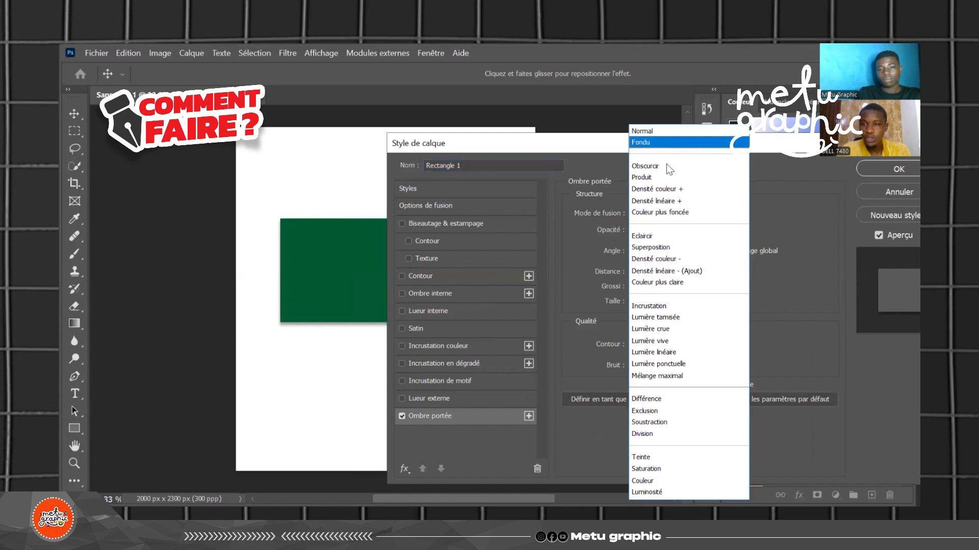
{"action": "left_click", "coordinate": [582, 234]}
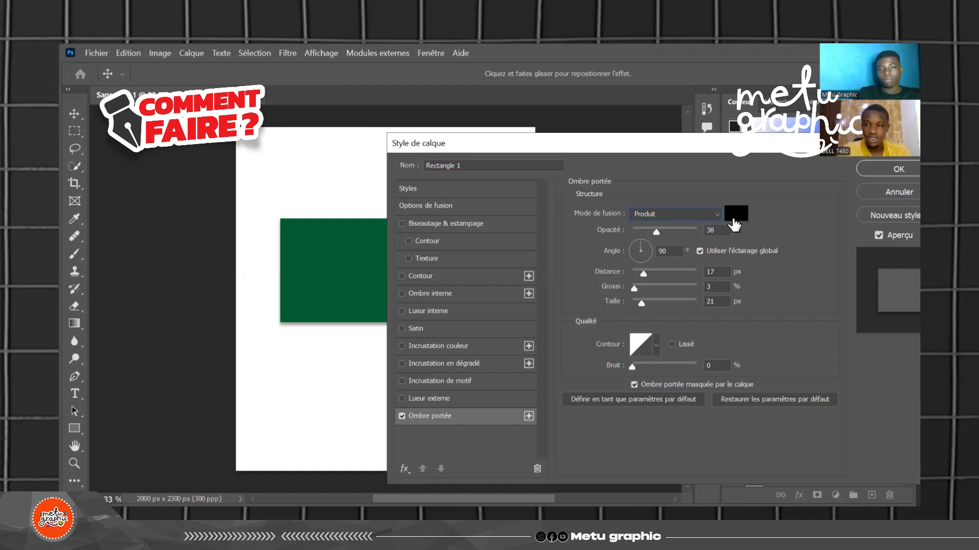
{"action": "left_click", "coordinate": [734, 224]}
{"action": "left_click", "coordinate": [534, 411]}
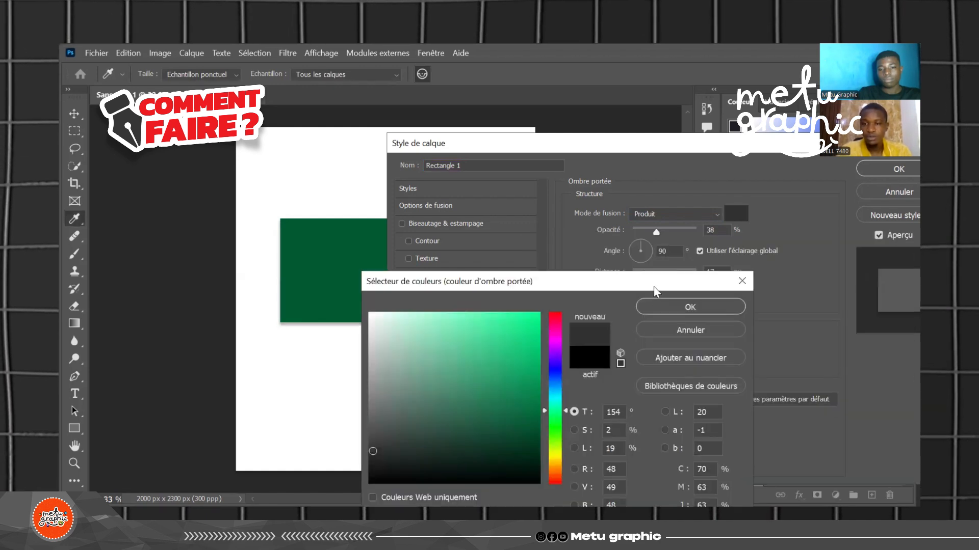
{"action": "left_click", "coordinate": [658, 305]}
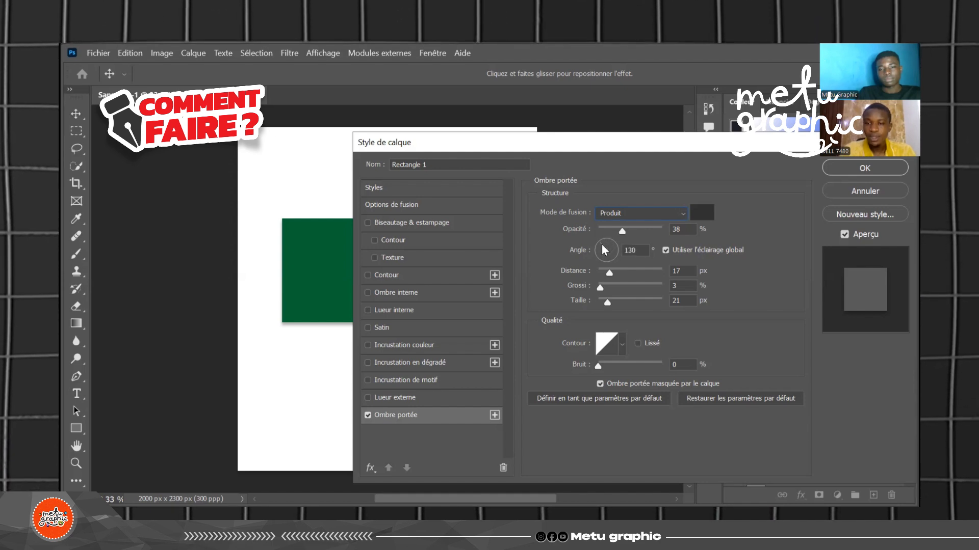
- Rotate the drop shadow's angle to about 142° and on to about -75°, and switch global lighting off and on again
{"action": "left_click_drag", "start_coordinate": [603, 243], "coordinate": [601, 245]}
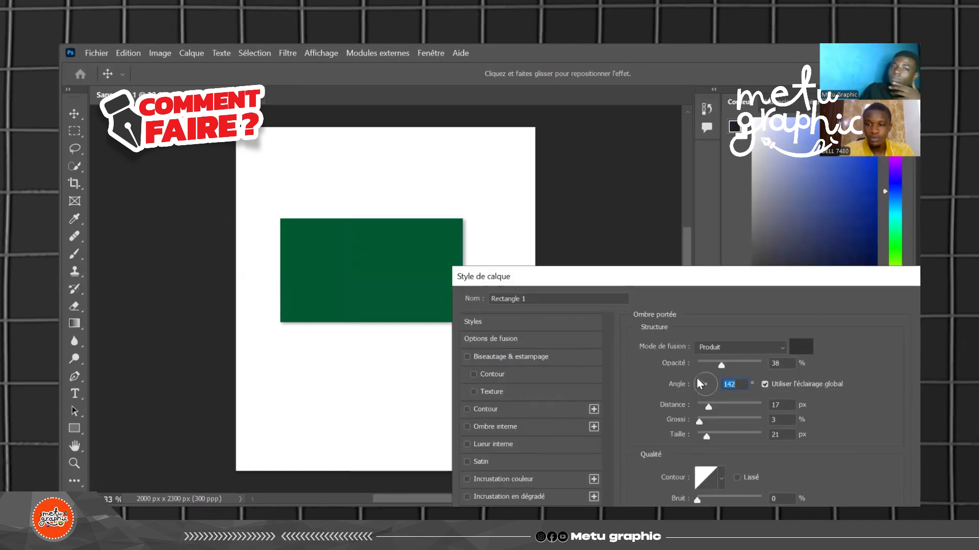
{"action": "left_click_drag", "start_coordinate": [698, 384], "coordinate": [711, 401]}
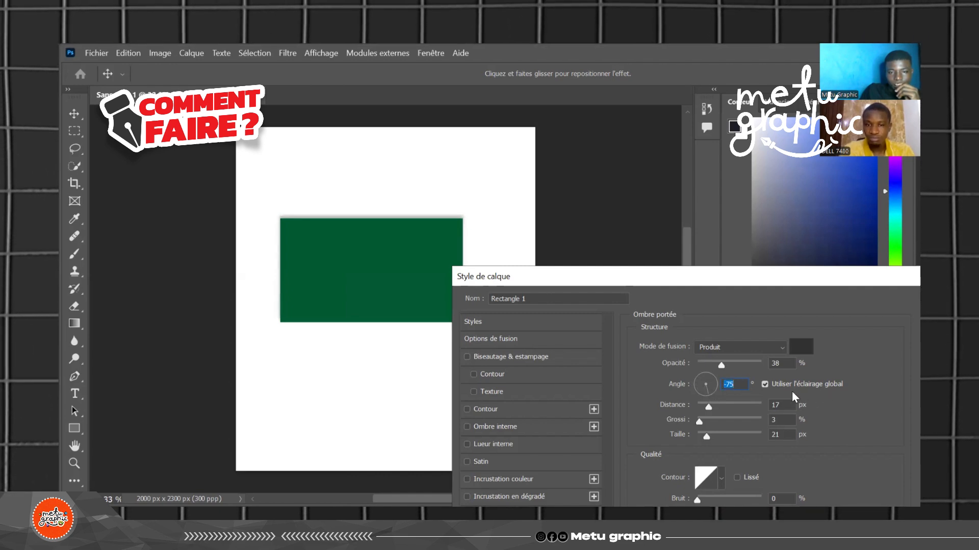
{"action": "left_click", "coordinate": [765, 385]}
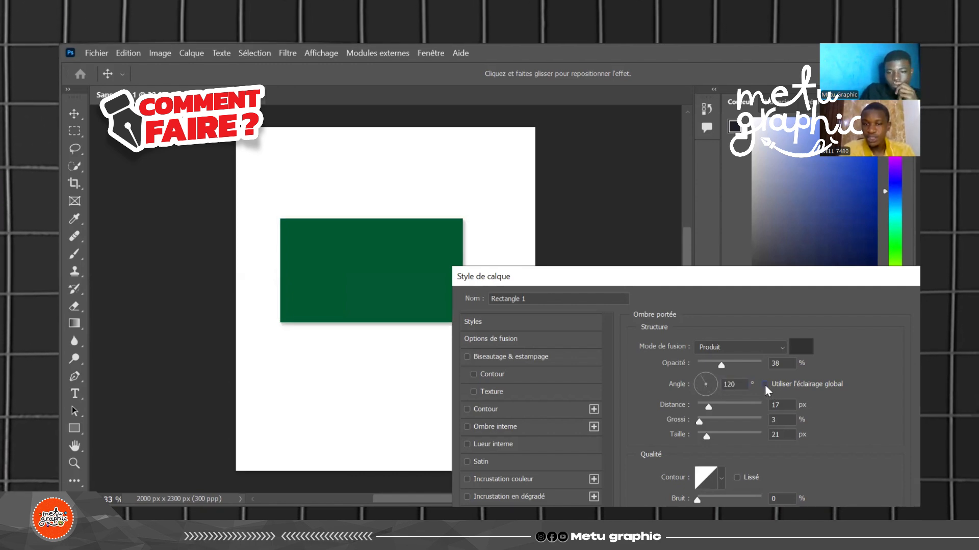
{"action": "left_click", "coordinate": [765, 385]}
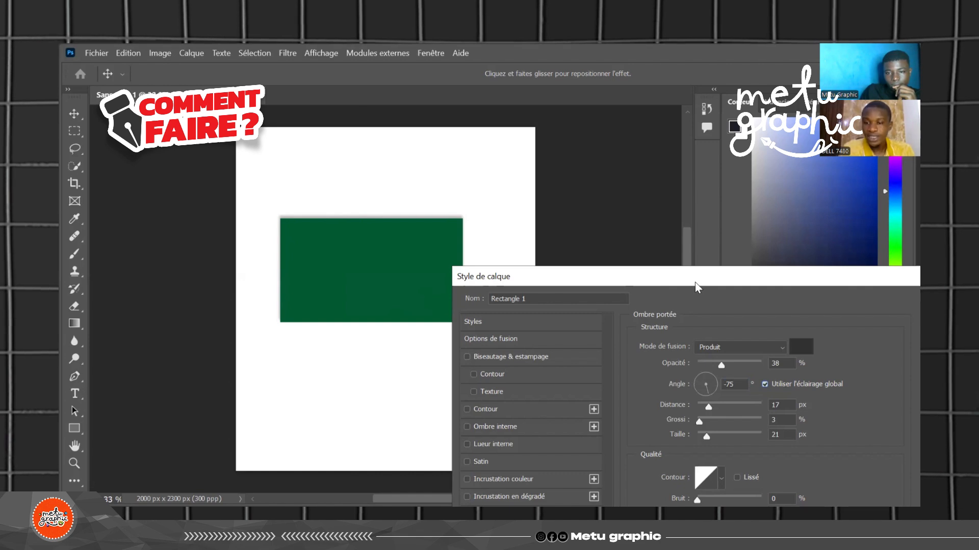
- Offset the drop shadow towards the rectangle's upper left directly on the canvas, at a distance of about 60 px and an angle of -45°
{"action": "left_click_drag", "start_coordinate": [695, 283], "coordinate": [675, 186]}
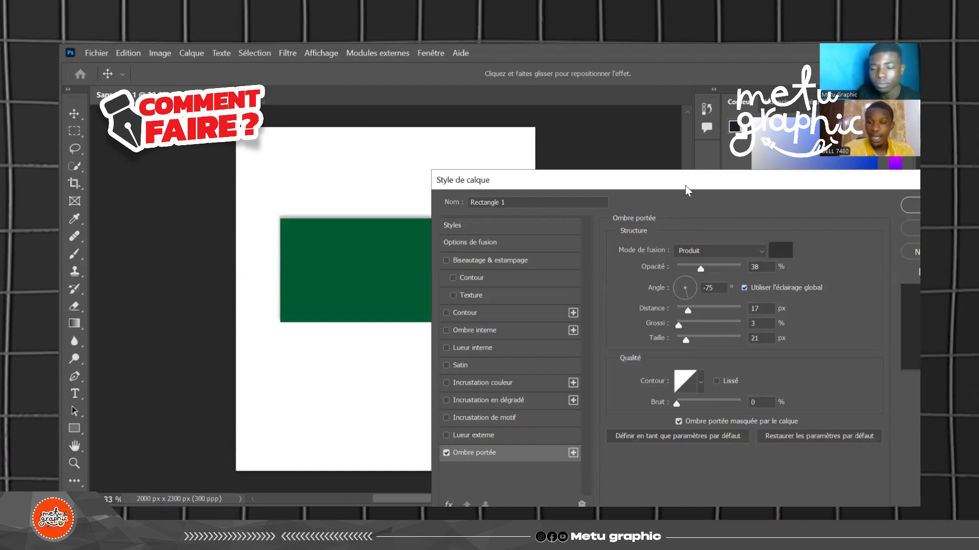
{"action": "left_click_drag", "start_coordinate": [685, 186], "coordinate": [655, 263]}
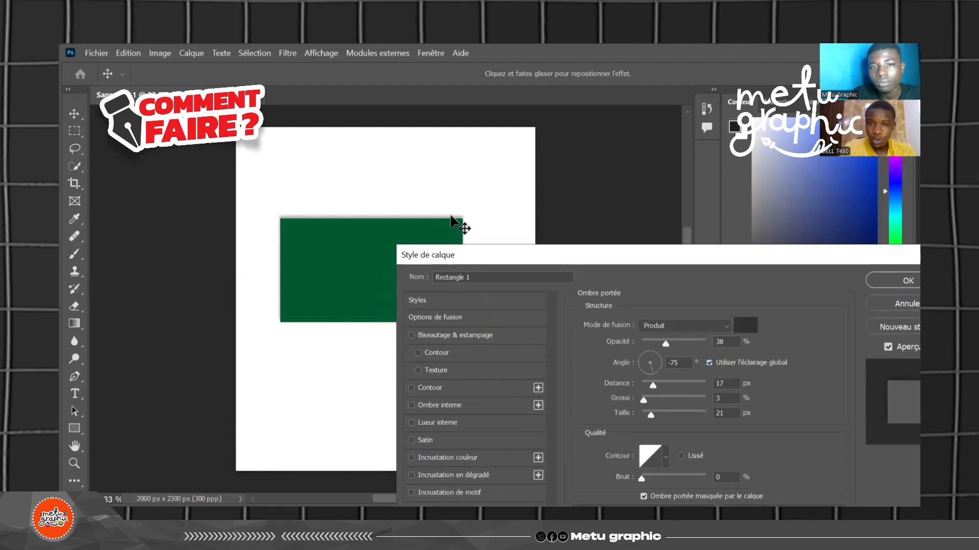
{"action": "left_click_drag", "start_coordinate": [463, 220], "coordinate": [444, 213]}
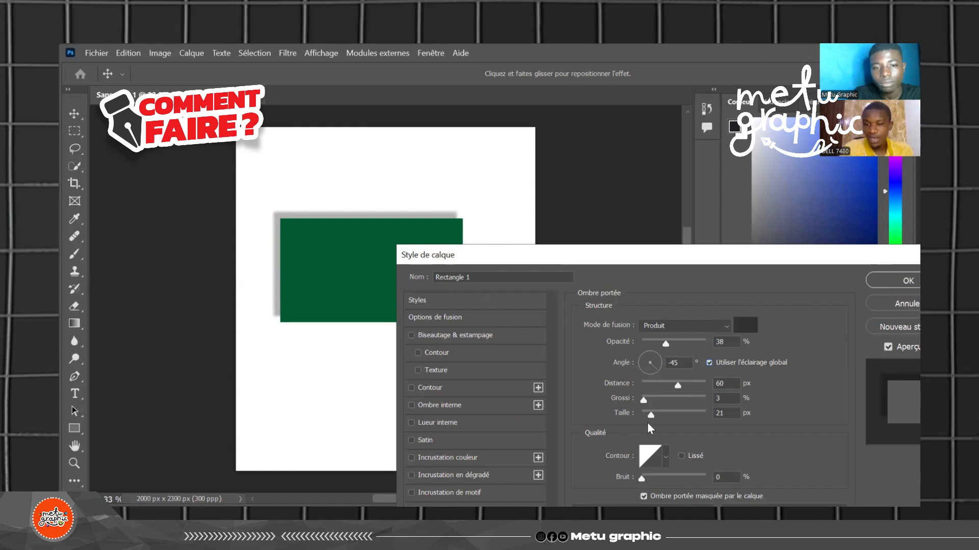
{"action": "left_click_drag", "start_coordinate": [678, 387], "coordinate": [675, 414]}
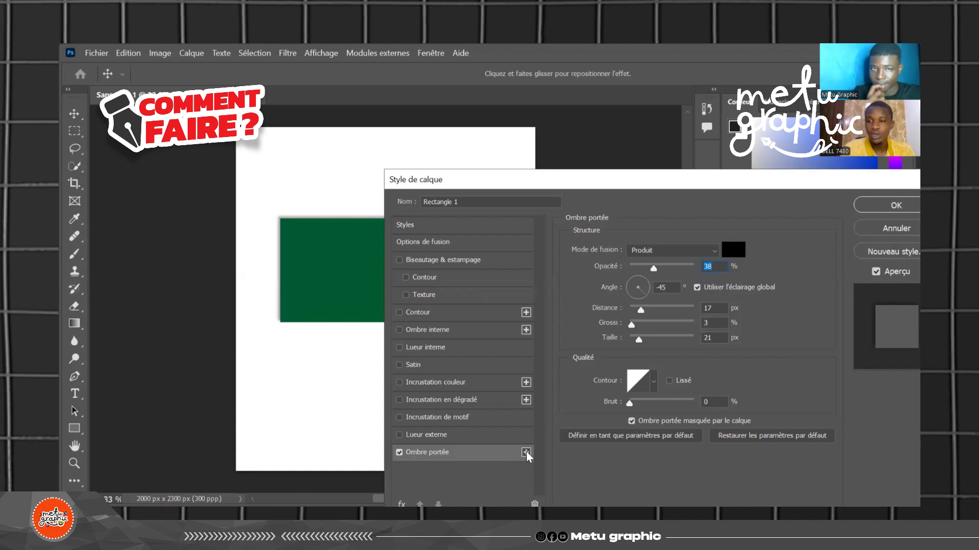
- Try adding another drop shadow to the rectangle, and discard all the layer style changes
{"action": "left_click", "coordinate": [525, 453]}
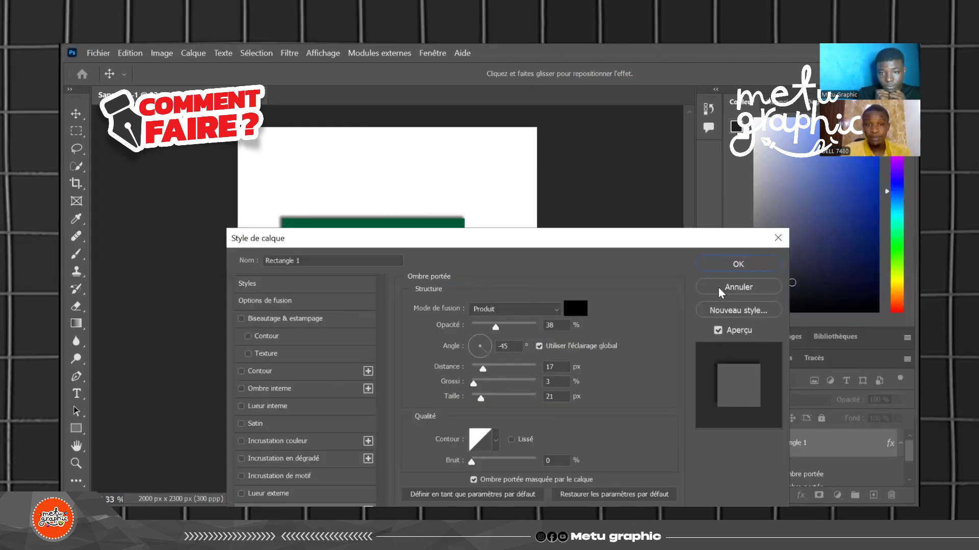
{"action": "left_click", "coordinate": [719, 287]}
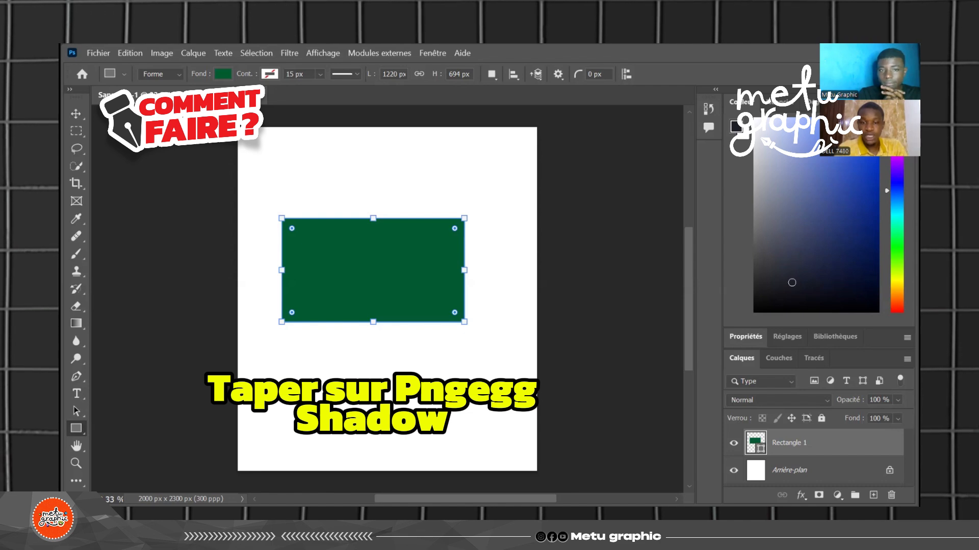
- Place the shadow image pngegg (63) from the Téléchargements folder into the document as an embedded layer
{"action": "left_click", "coordinate": [78, 124]}
{"action": "left_click", "coordinate": [76, 114]}
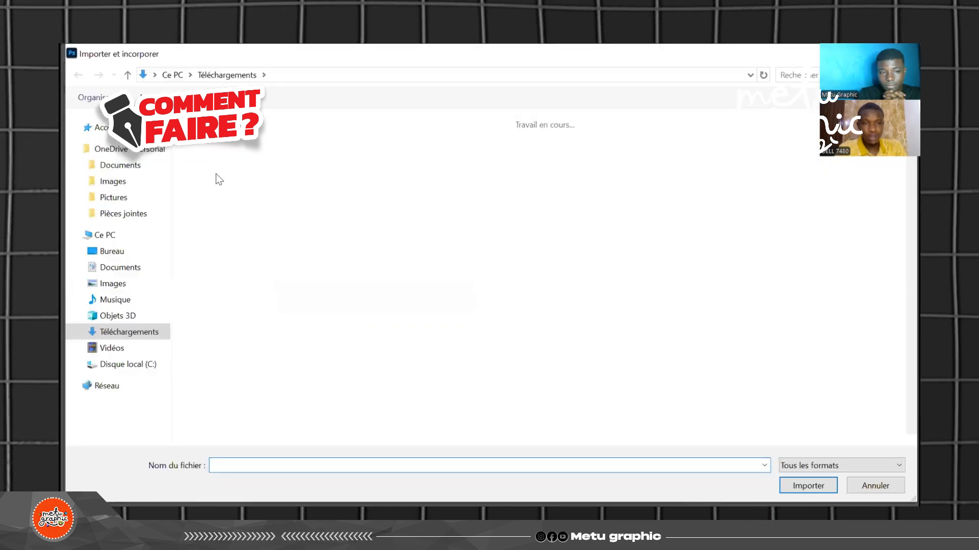
{"action": "left_click", "coordinate": [216, 175]}
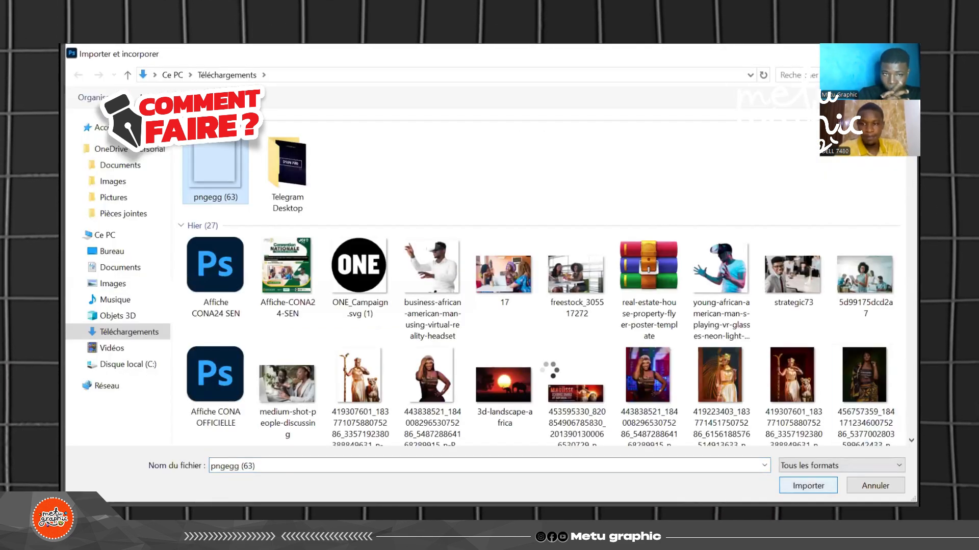
{"action": "left_click", "coordinate": [807, 485]}
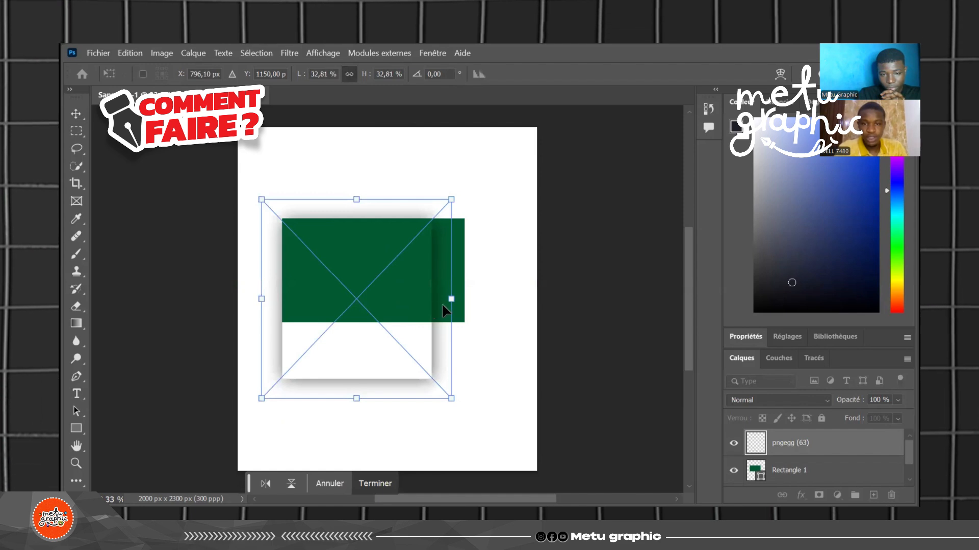
- Scale the placed shadow image to 39,69 % width and 21,28 % height so its inner edges fit the green rectangle
{"action": "left_click_drag", "start_coordinate": [472, 301], "coordinate": [435, 297]}
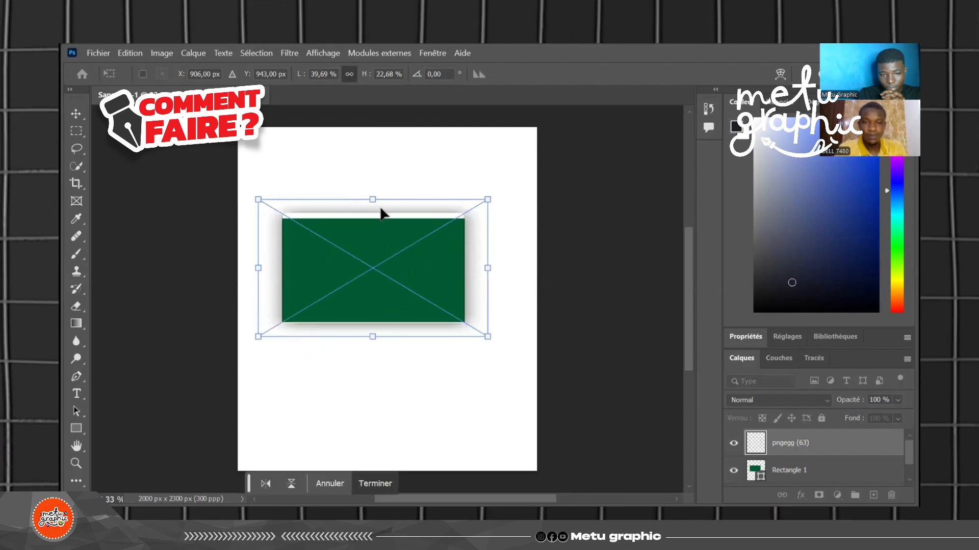
{"action": "left_click_drag", "start_coordinate": [373, 200], "coordinate": [372, 206]}
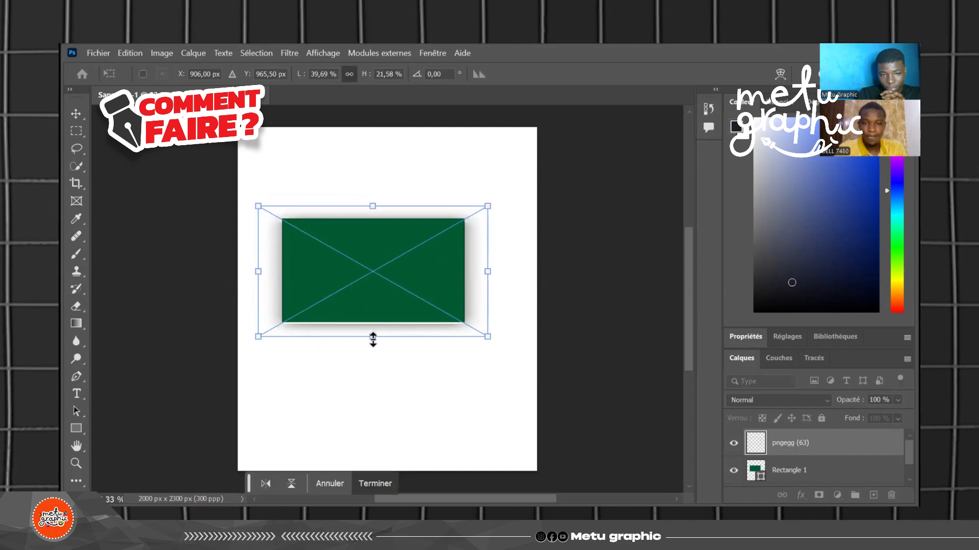
{"action": "left_click_drag", "start_coordinate": [372, 337], "coordinate": [372, 336]}
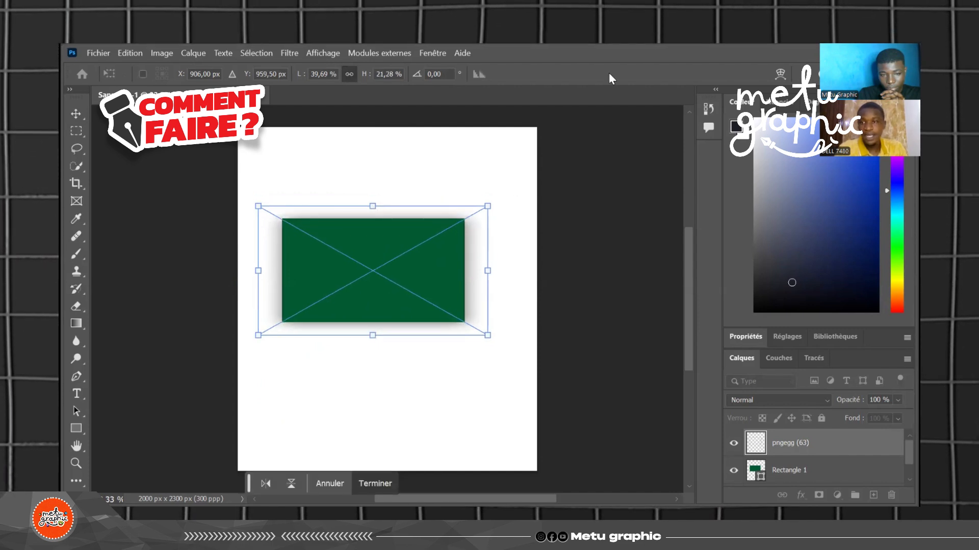
{"action": "key", "text": "Return"}
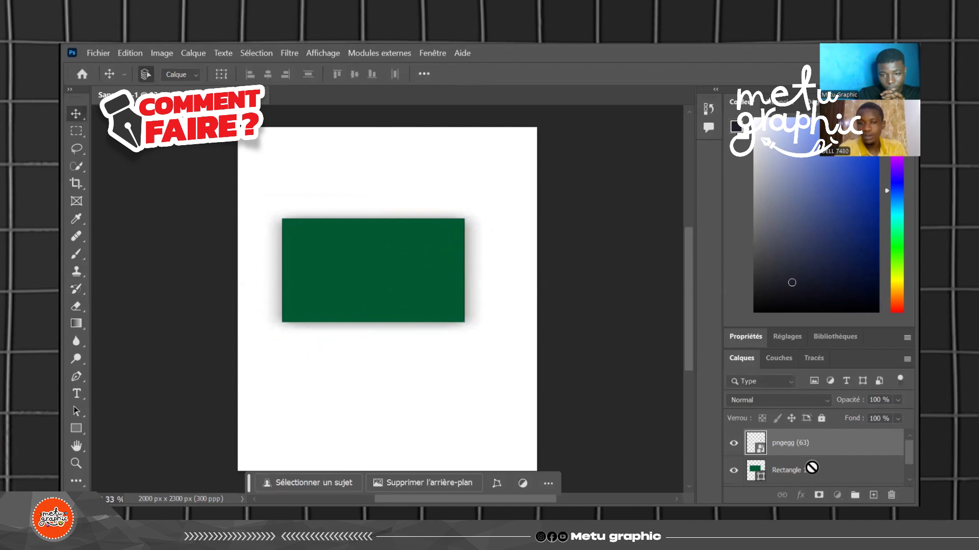
- Move the pngegg (63) layer beneath the green rectangle's layer and deselect it
{"action": "left_click_drag", "start_coordinate": [813, 444], "coordinate": [814, 482]}
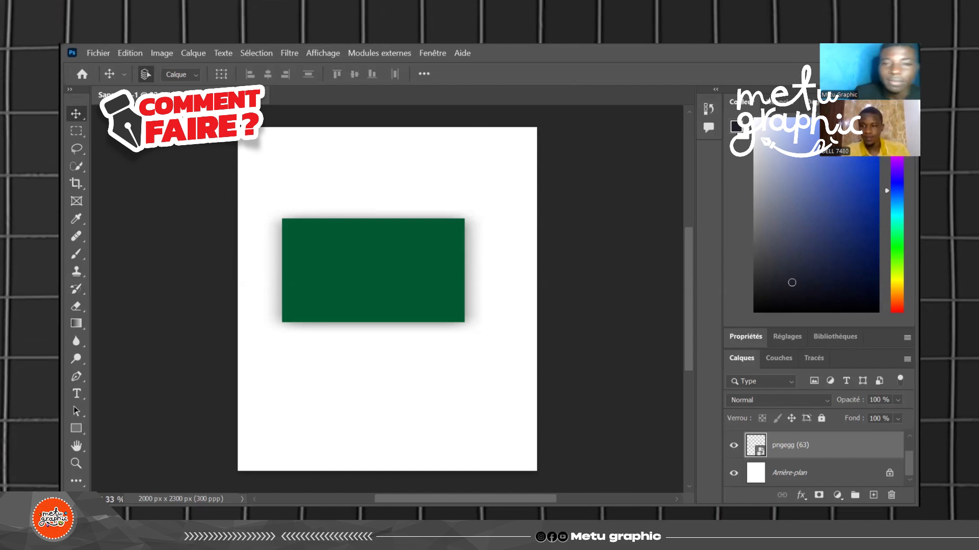
{"action": "left_click", "coordinate": [482, 312]}
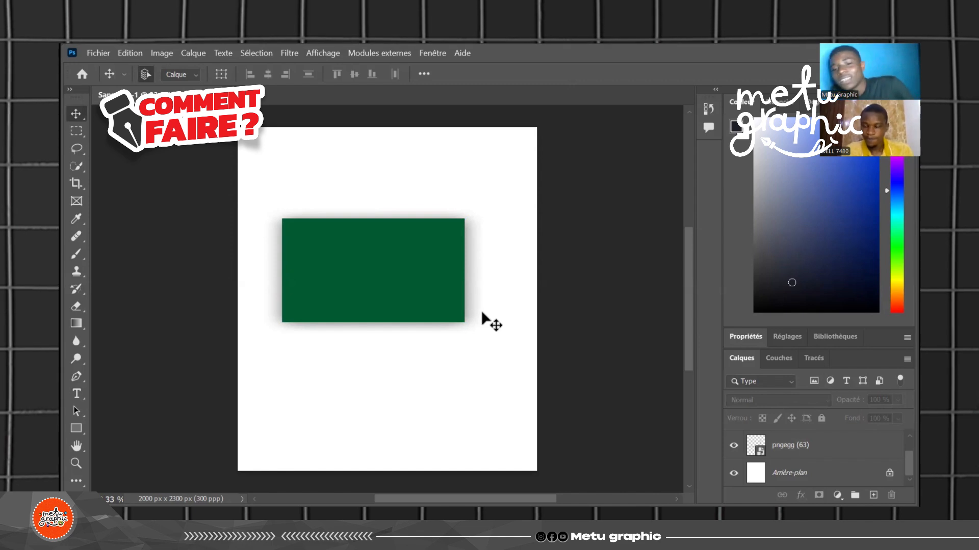